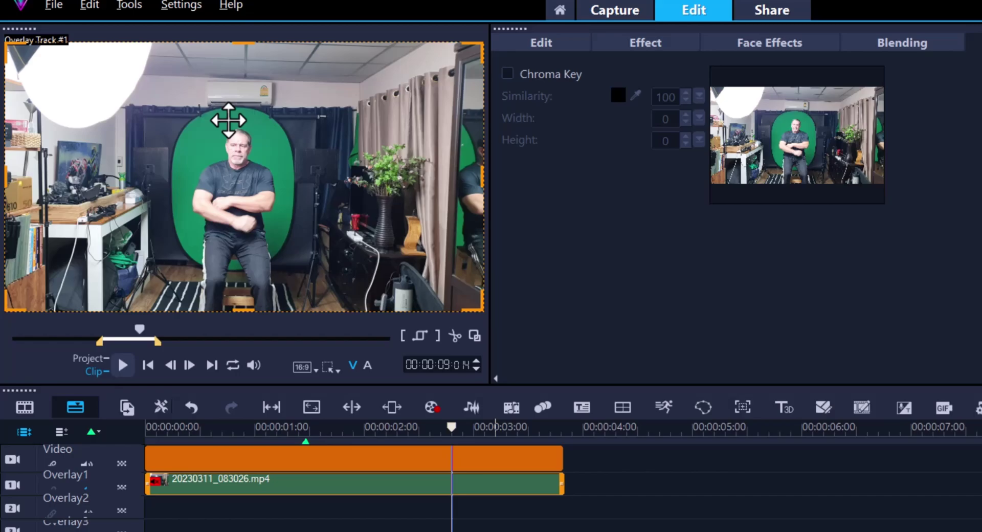
Step: Enable Chroma Key on the overlay clip and sample the green backdrop as the key colour
left_click(508, 74)
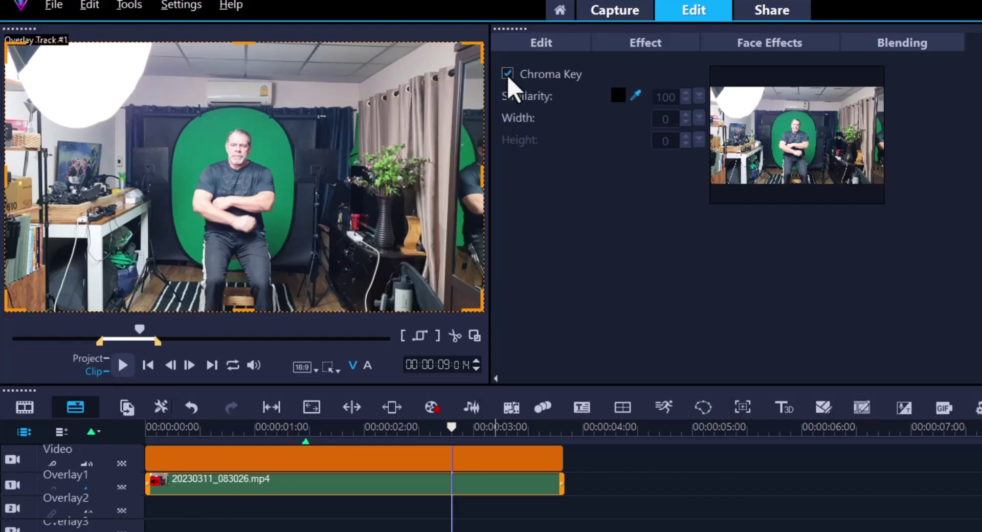
left_click(805, 124)
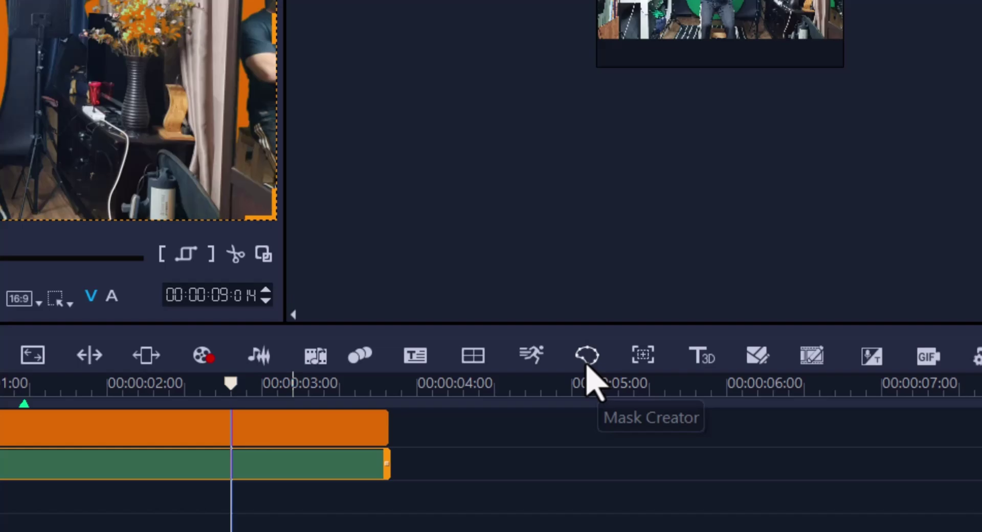
Step: In Mask Creator at about 2 seconds, lasso-trace a closed mask around the seated subject
left_click(587, 357)
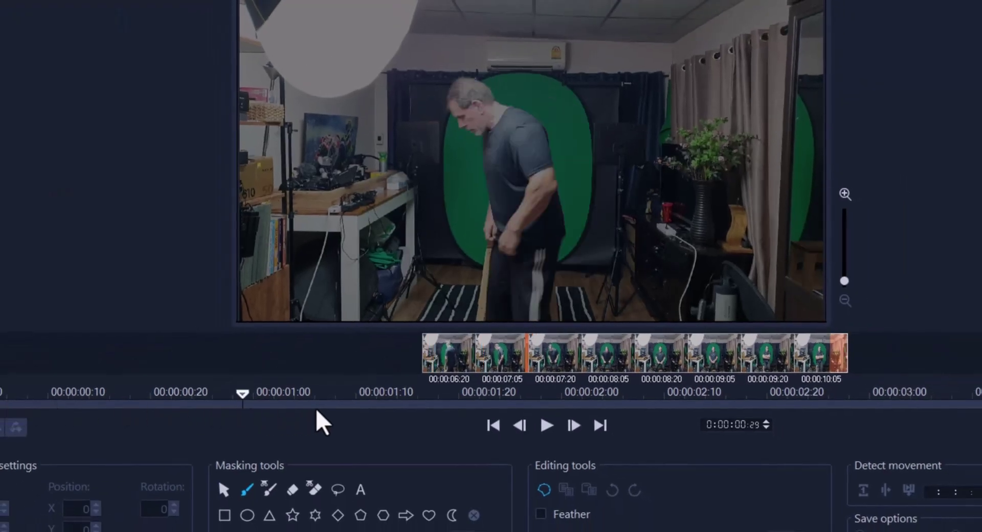
left_click_drag(327, 407, 642, 407)
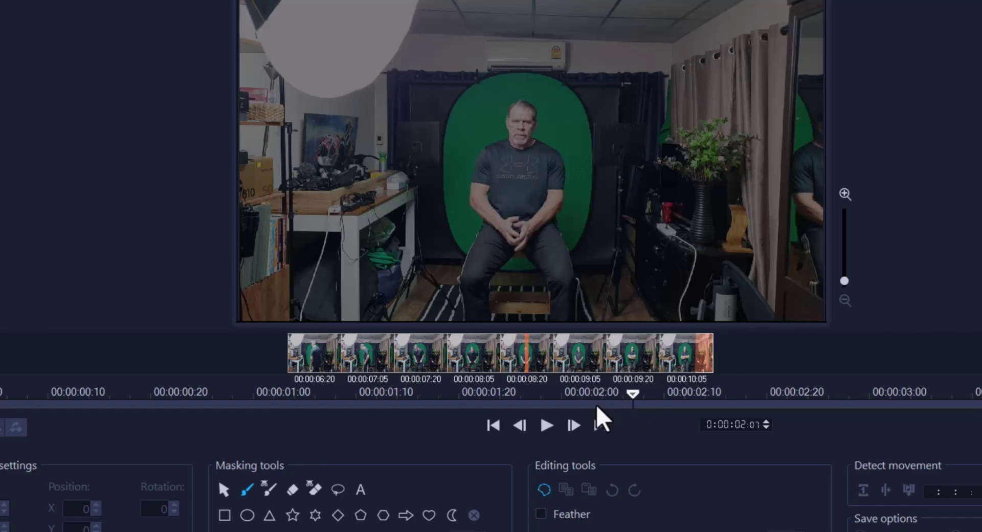
left_click(338, 489)
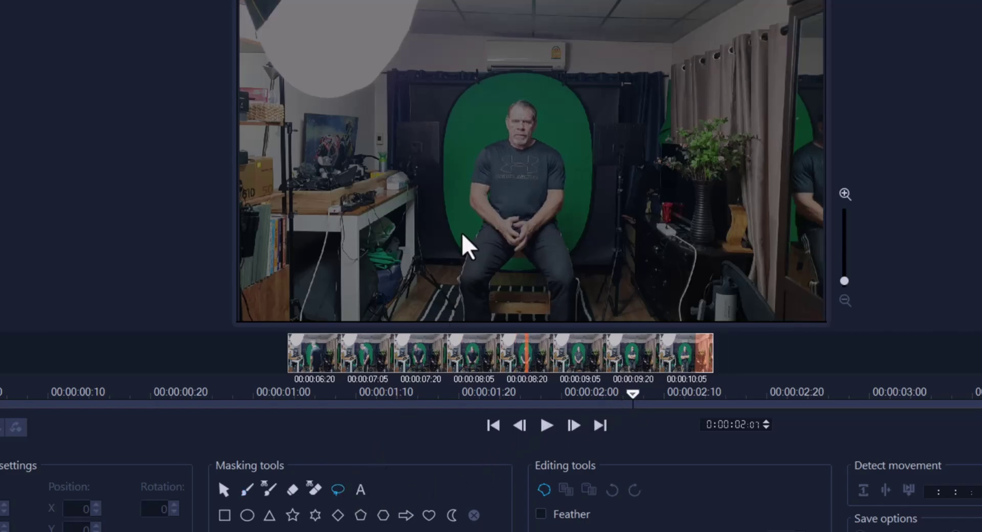
mouse_move(452, 195)
left_mouse_down()
mouse_move(468, 104)
mouse_move(480, 90)
mouse_move(546, 85)
left_mouse_up()
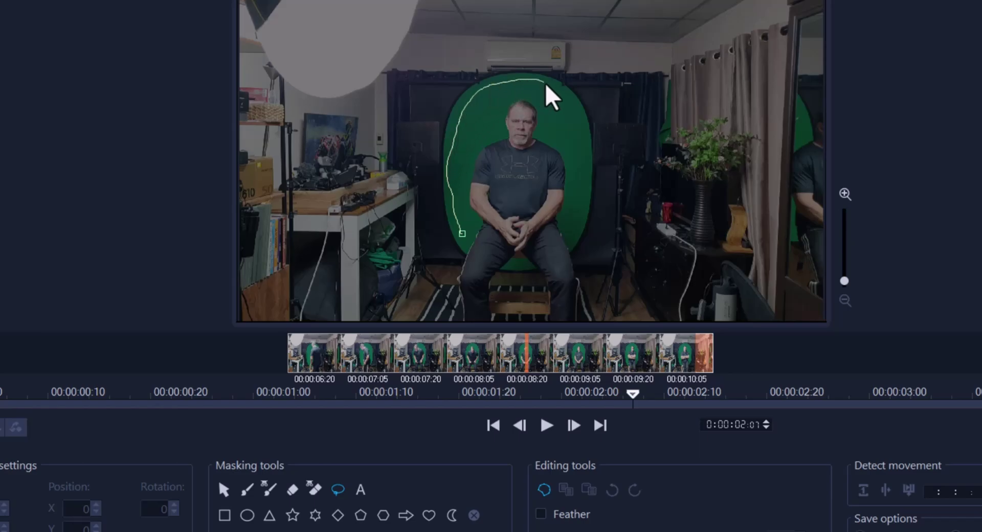
left_click_drag(578, 139, 580, 185)
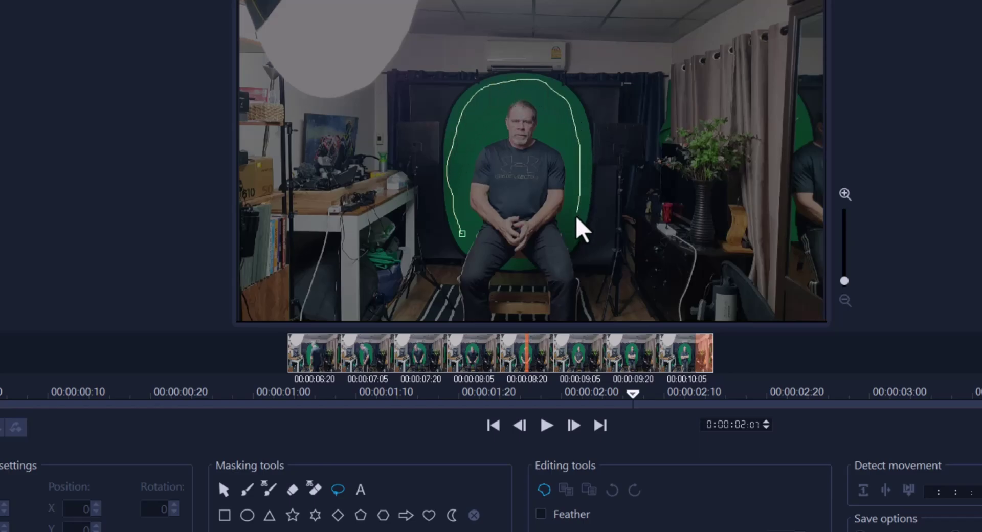
left_click_drag(574, 237, 504, 239)
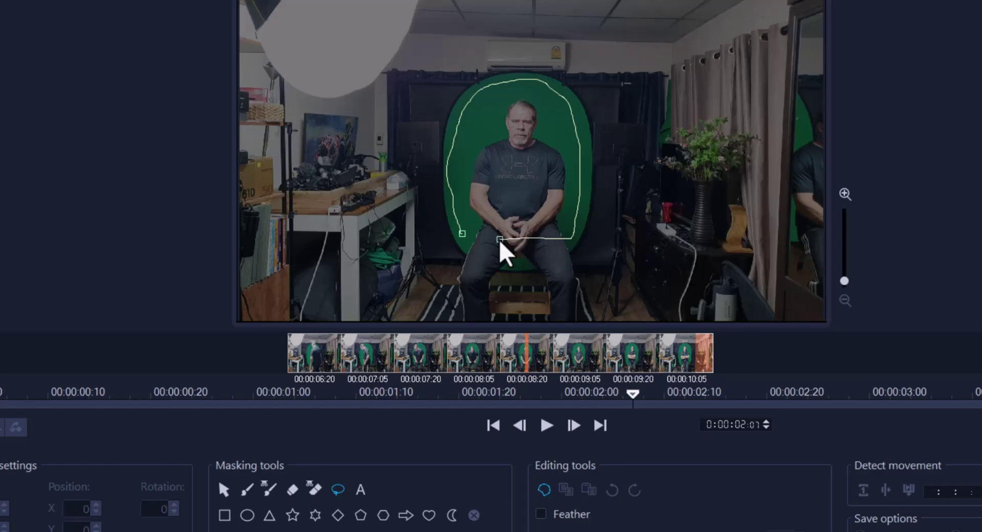
left_click(462, 236)
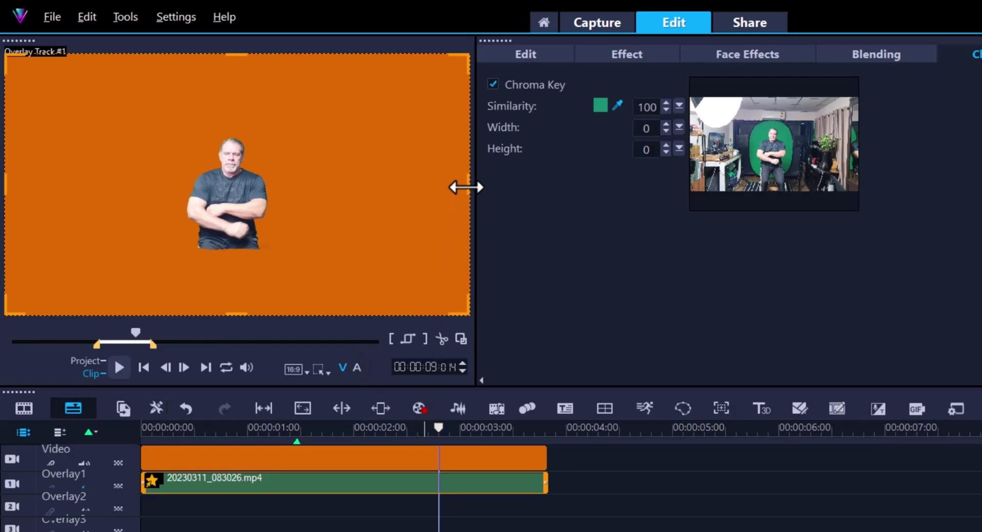
Step: Crop the keyed overlay in from the right, left, top and bottom edges
left_click_drag(467, 188, 351, 194)
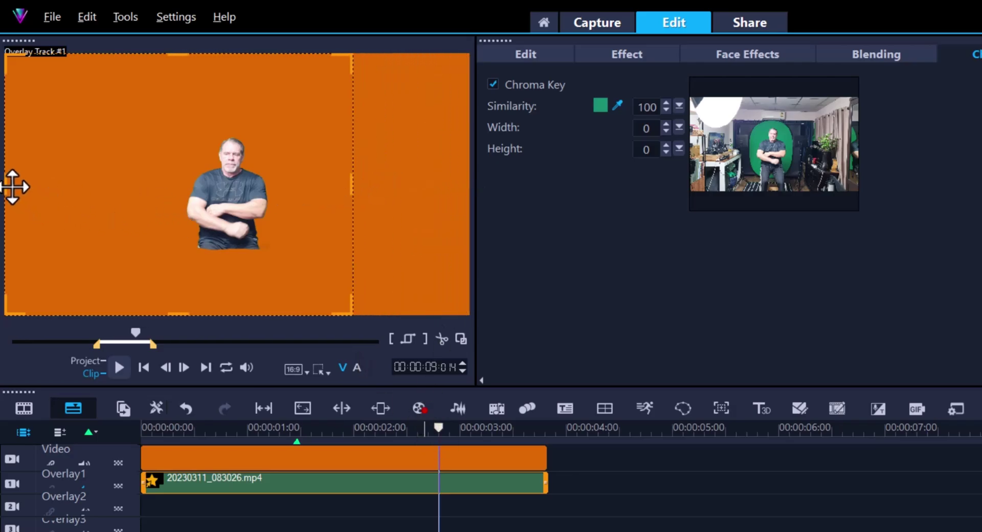
left_click_drag(15, 186, 140, 200)
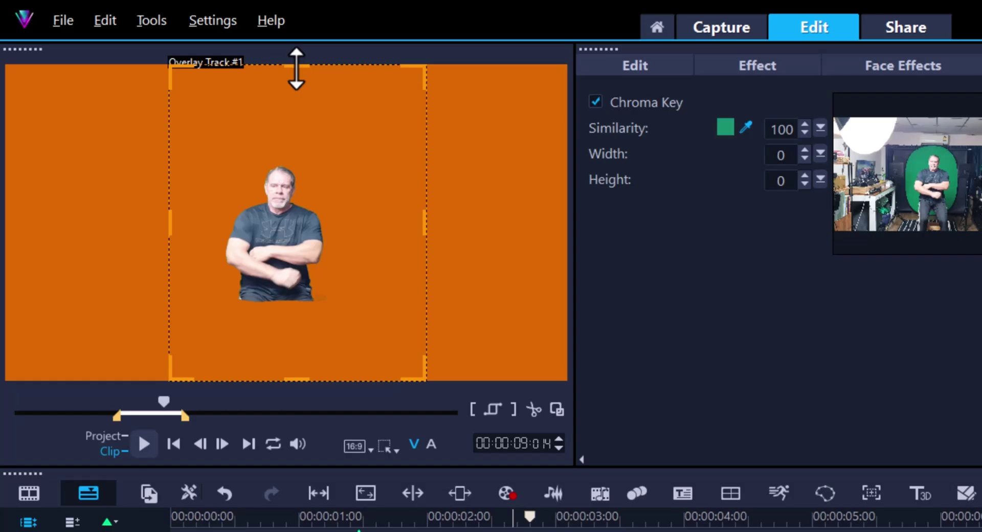
left_click_drag(245, 54, 247, 73)
left_click_drag(299, 89, 299, 126)
left_click_drag(299, 380, 299, 330)
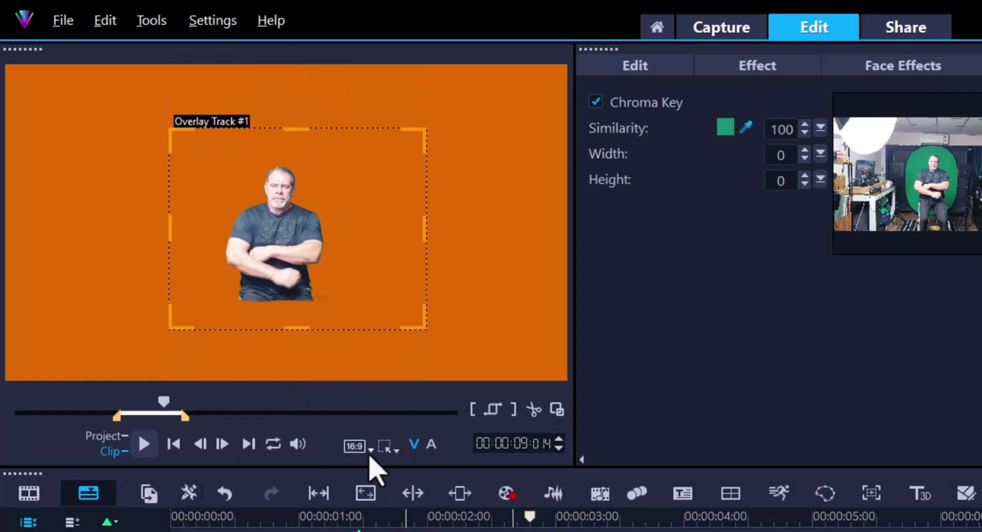
Step: Move the subject down-left and enlarge him along the bottom of the orange frame
left_click(385, 447)
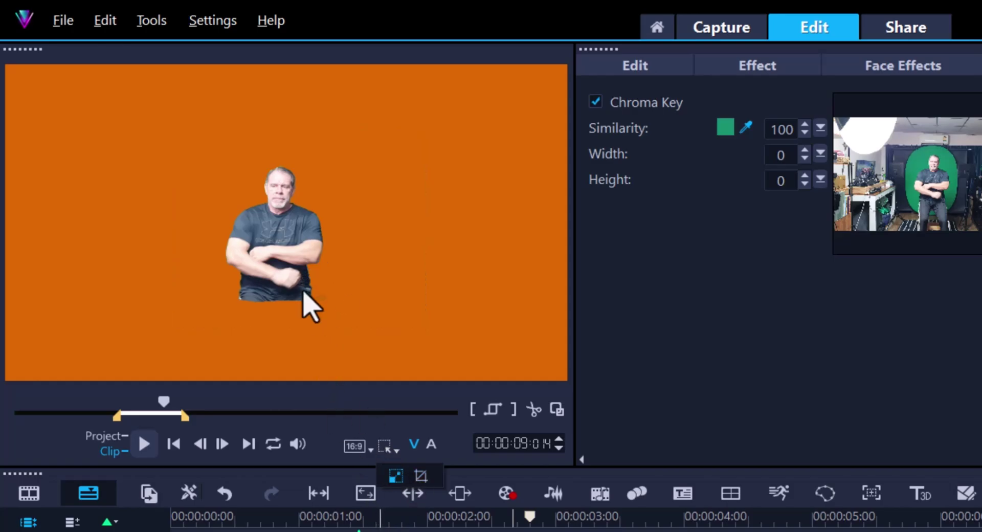
left_click(673, 75)
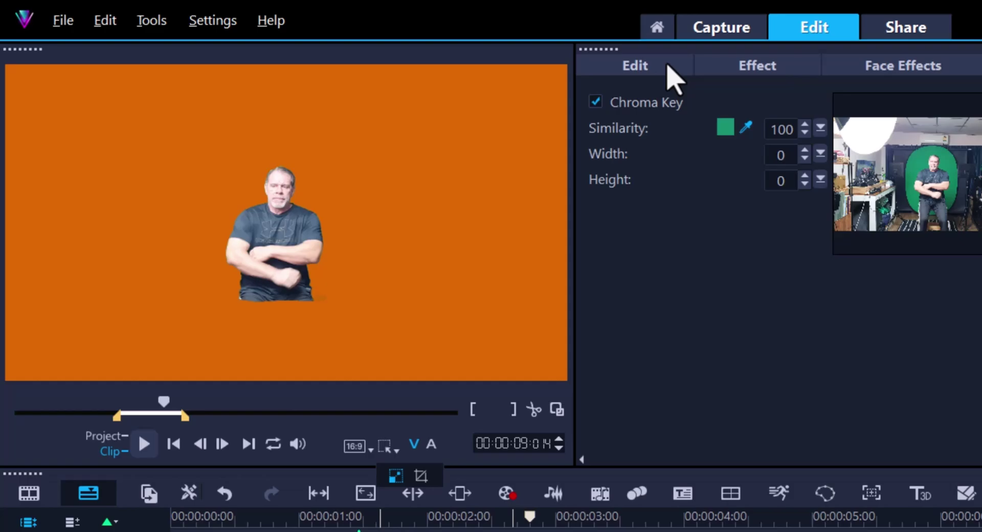
left_click(248, 268)
left_click_drag(305, 261, 248, 318)
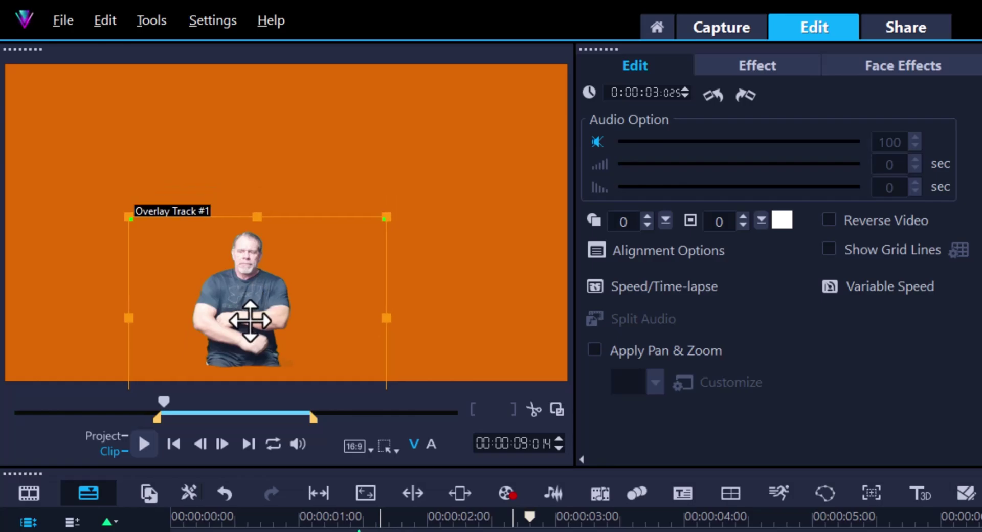
left_click_drag(387, 219, 444, 175)
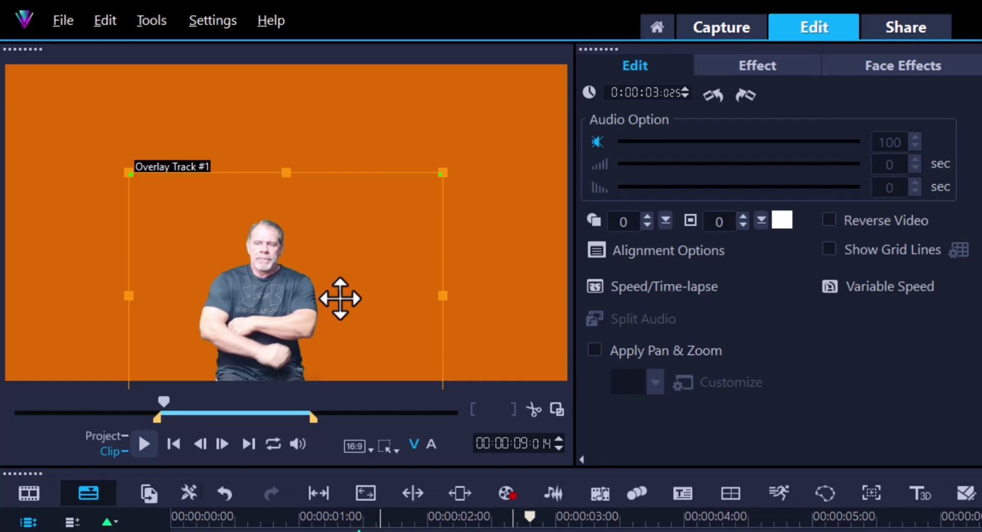
left_click(512, 518)
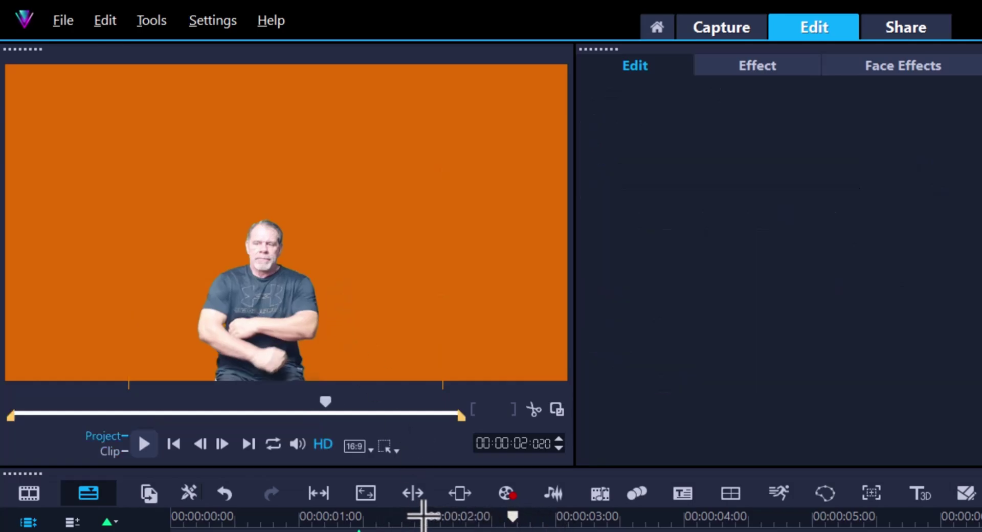
Step: Preview around the two-second mark and enable Chroma Key on overlay clip 20230311_135109.mp4
left_click(598, 517)
left_click_drag(599, 517, 498, 517)
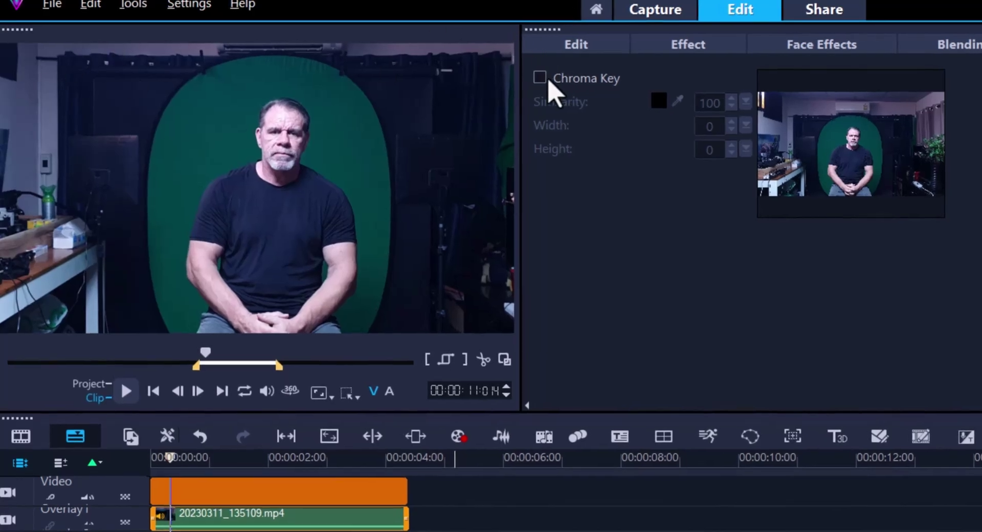
left_click(534, 77)
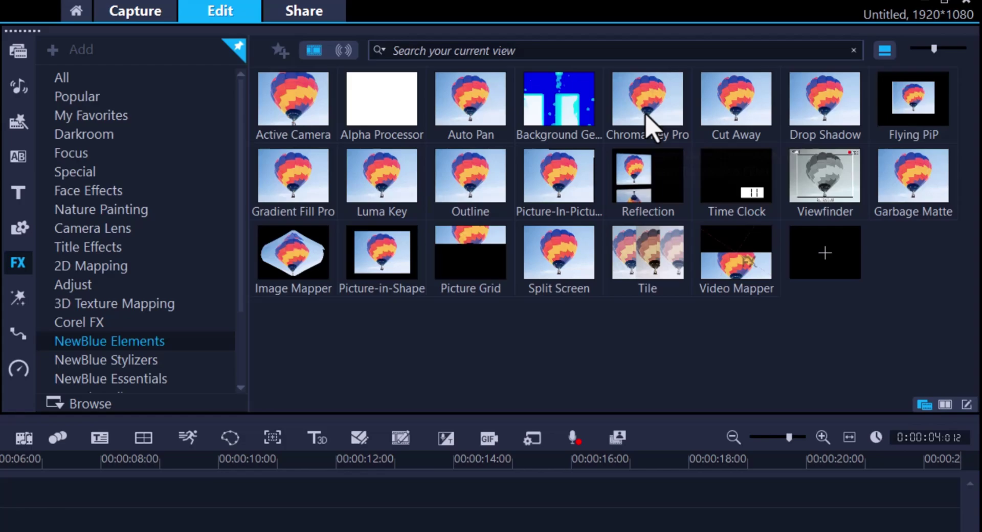
Step: Add NewBlue Elements' Chroma Key Pro to the overlay clip and open its settings window
left_click_drag(645, 115, 0, 531)
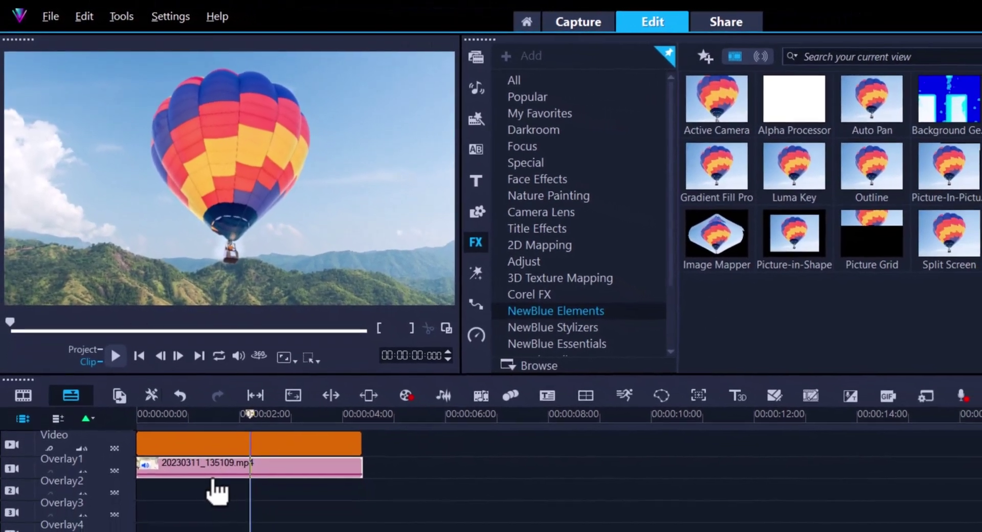
left_click(149, 467)
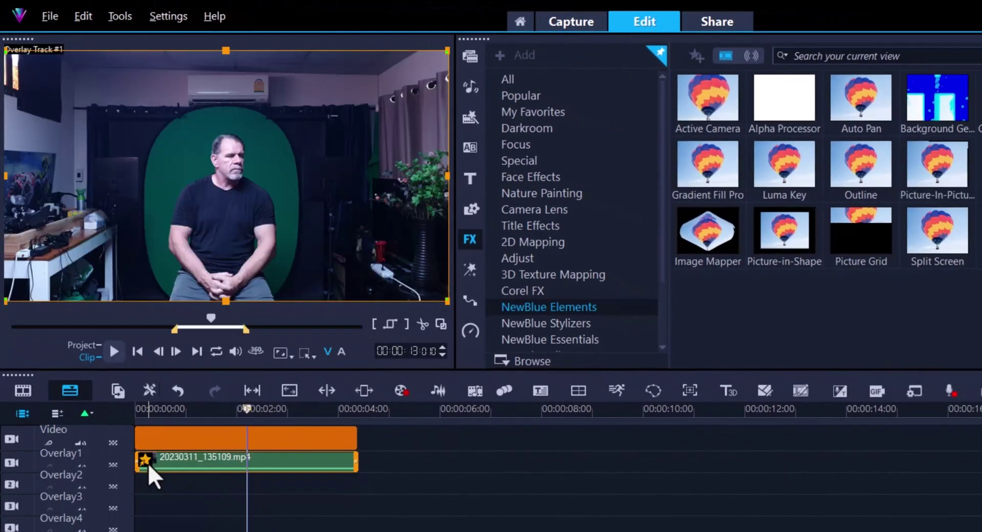
right_click(149, 467)
mouse_move(168, 474)
left_click(289, 475)
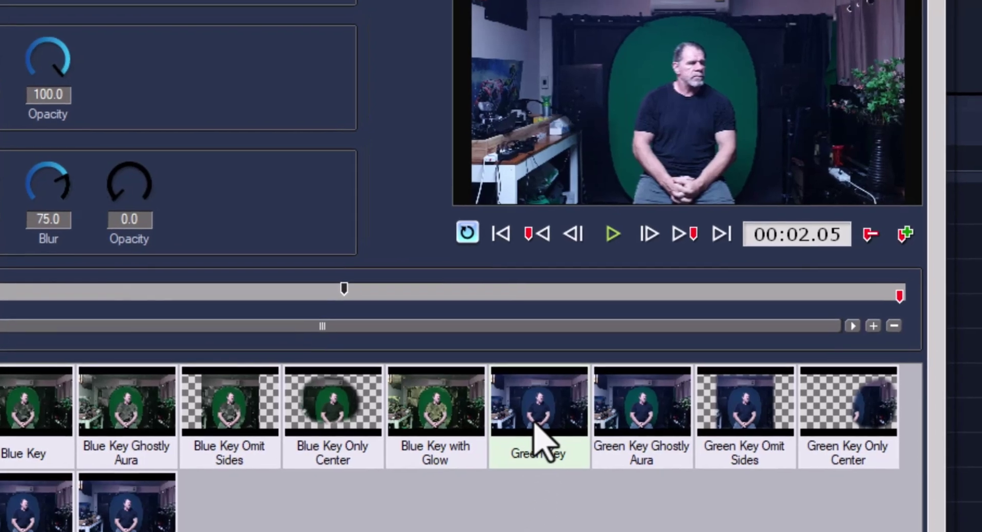
Step: Apply the Green Key preset and set Show Mask to Chroma Key
left_click(545, 410)
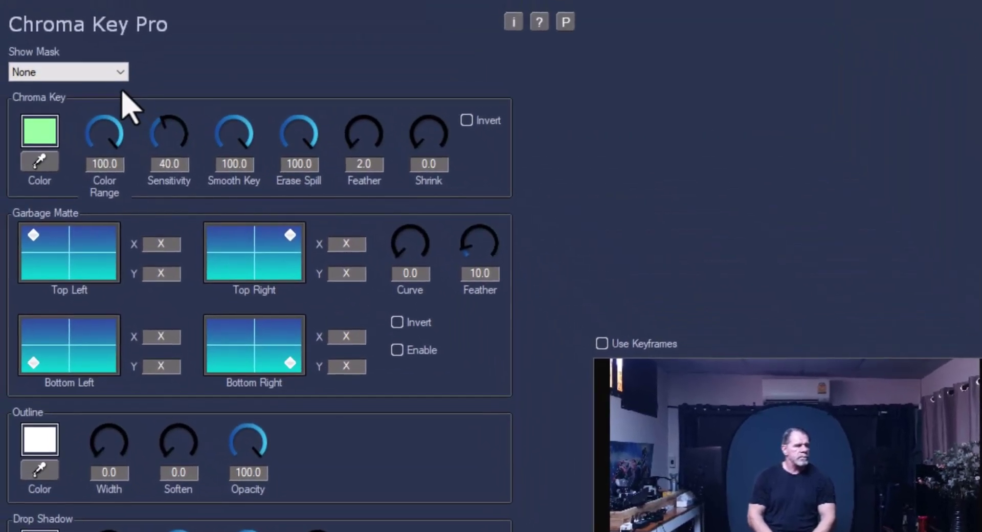
left_click(71, 74)
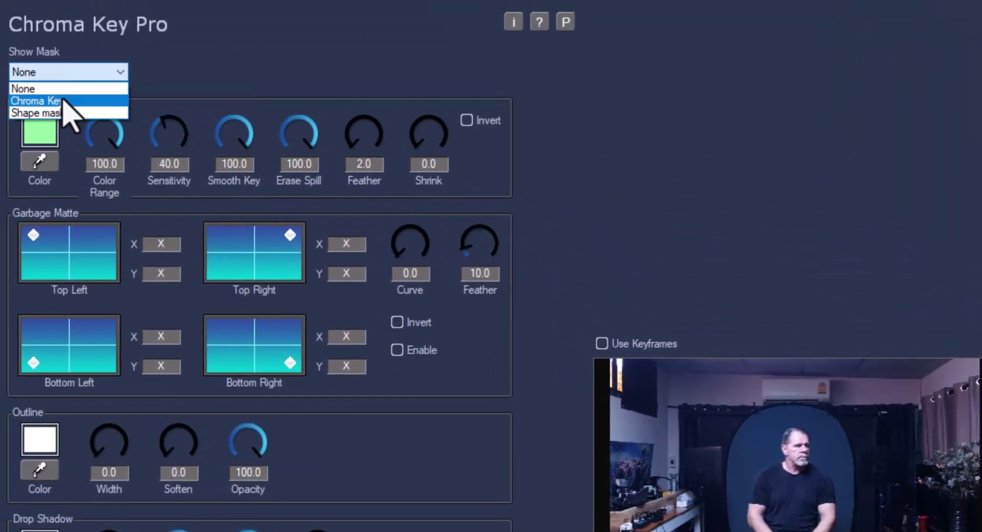
left_click(51, 101)
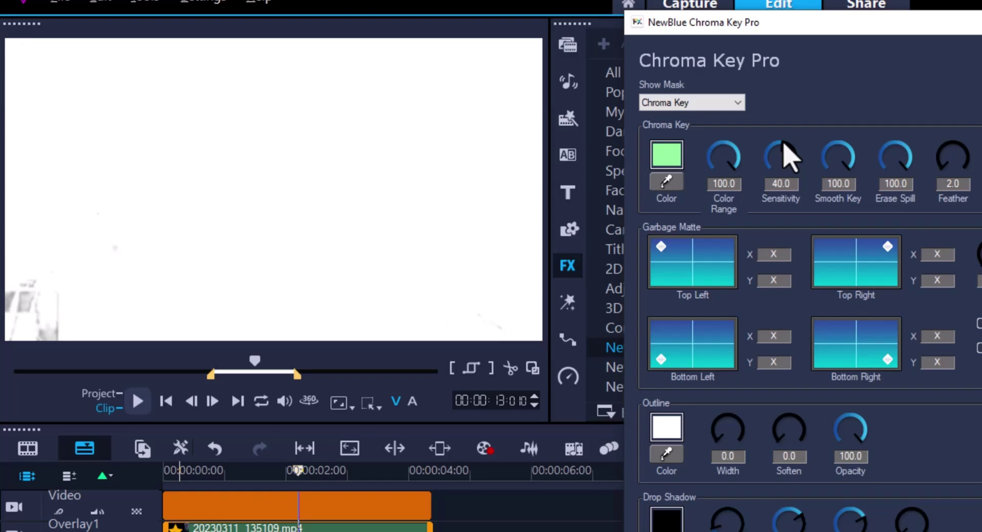
Step: Return the preview to the keyed video, close Chroma Key Pro, and brush a mask over the backdrop
scroll(790, 157, "up", 5)
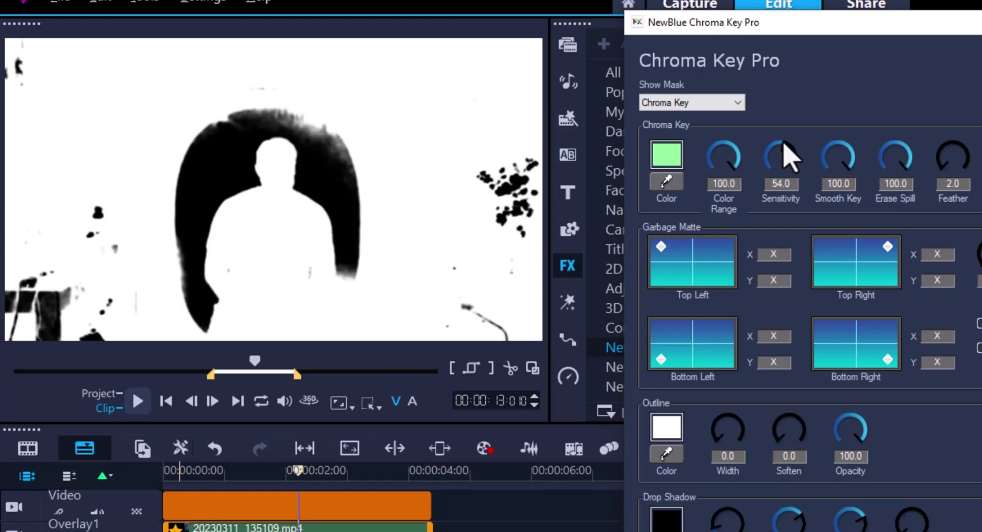
scroll(791, 156, "up", 3)
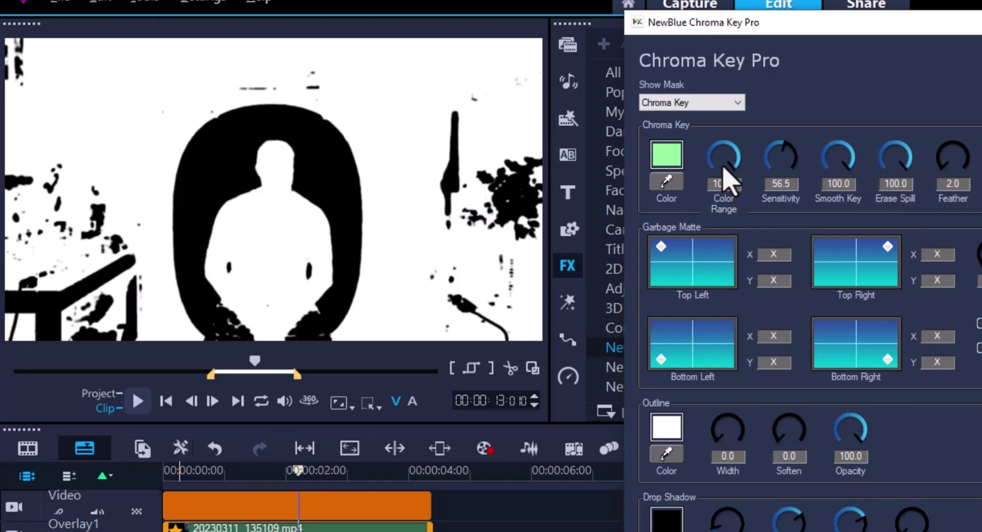
scroll(722, 168, "down", 4)
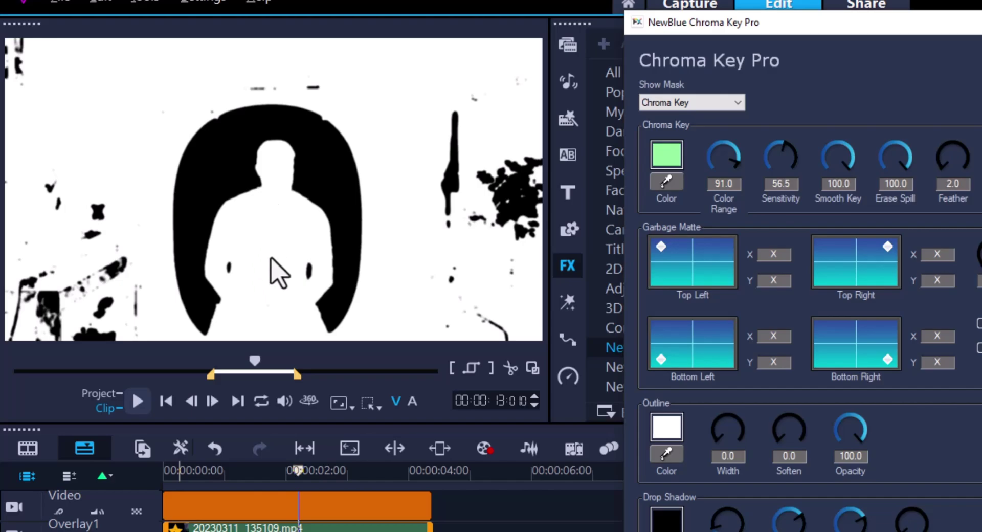
left_click(685, 108)
left_click(660, 117)
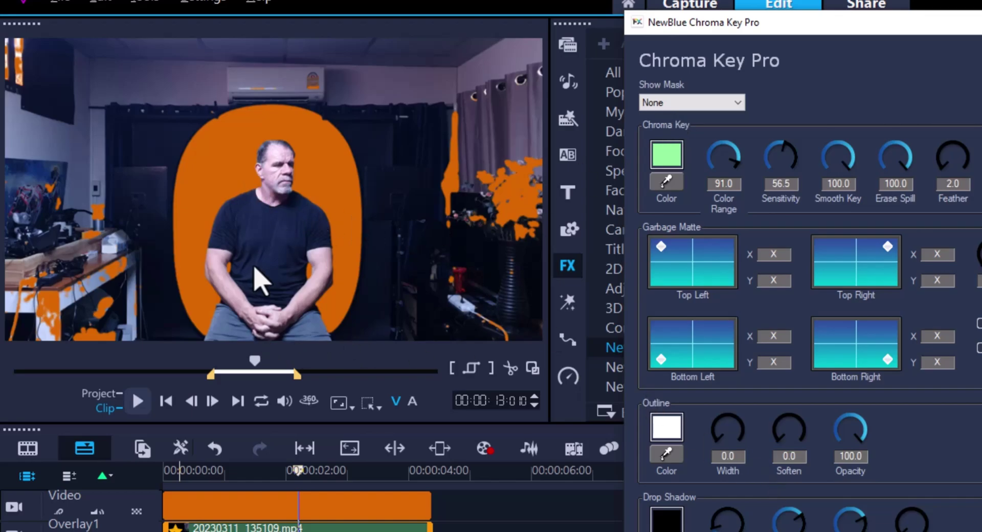
scroll(810, 283, "down", 1)
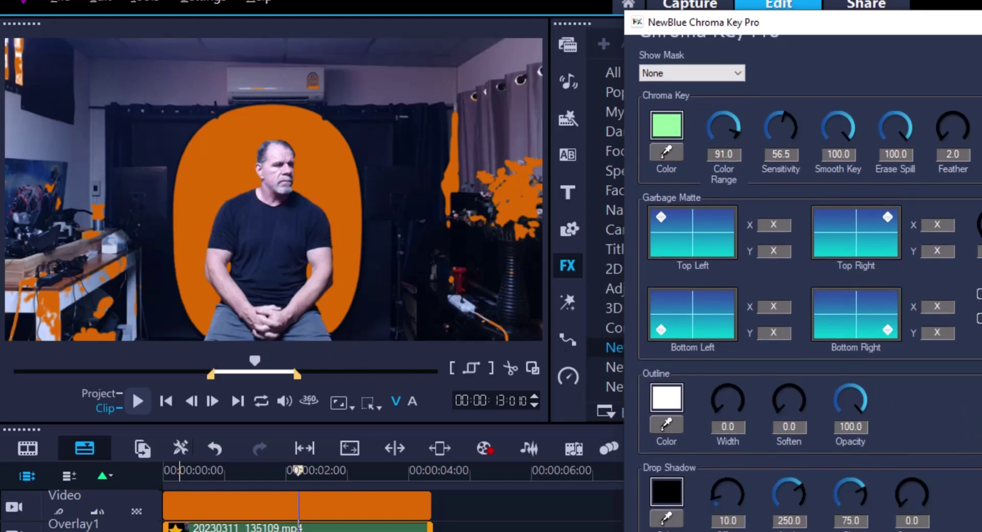
key("Return")
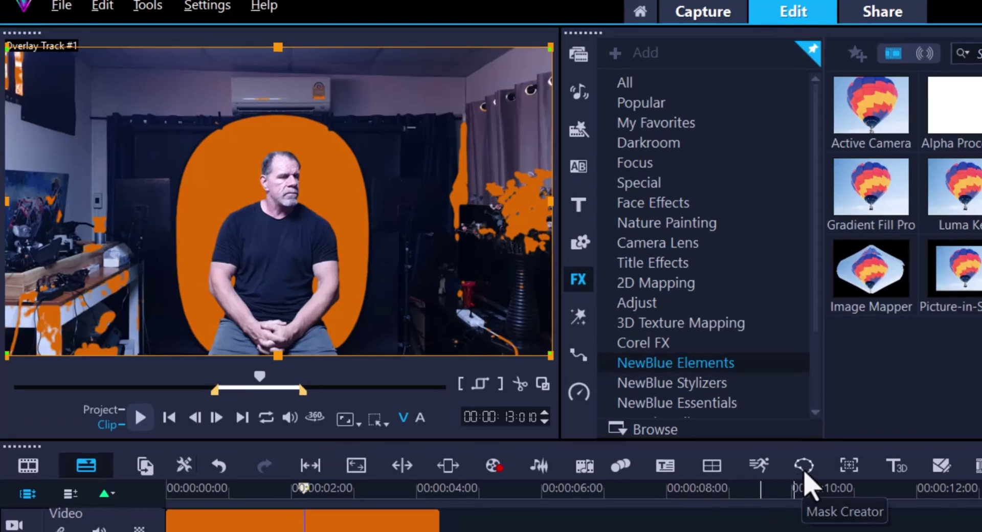
left_click(805, 472)
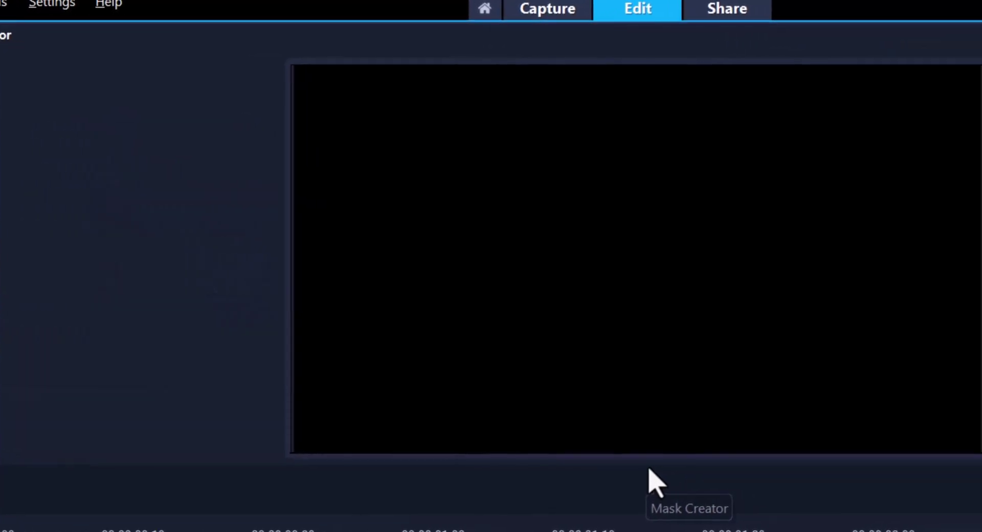
mouse_move(390, 422)
left_mouse_down()
mouse_move(375, 401)
mouse_move(516, 167)
mouse_move(563, 399)
mouse_move(392, 423)
left_mouse_up()
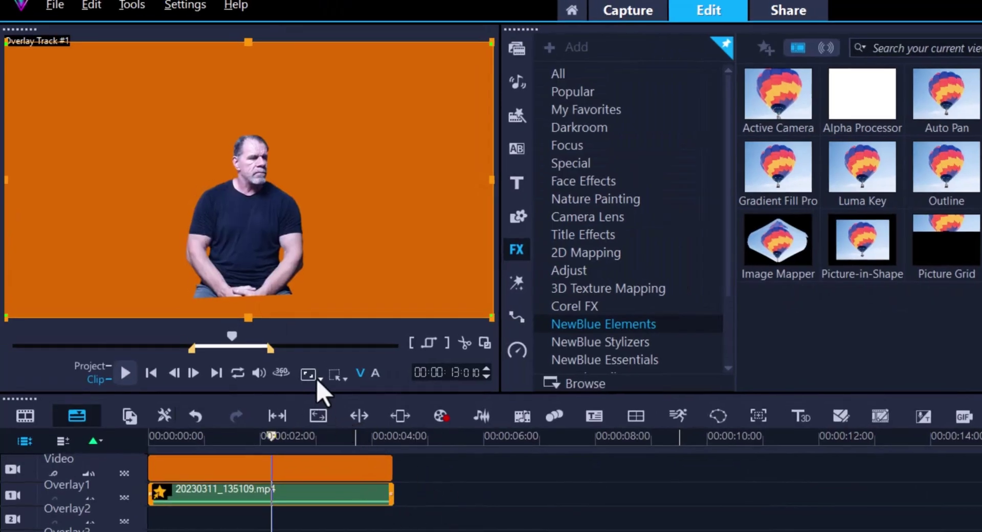
Step: In Crop Mode, trim the overlay's right, left, bottom and top edges tightly around the man
left_click(333, 376)
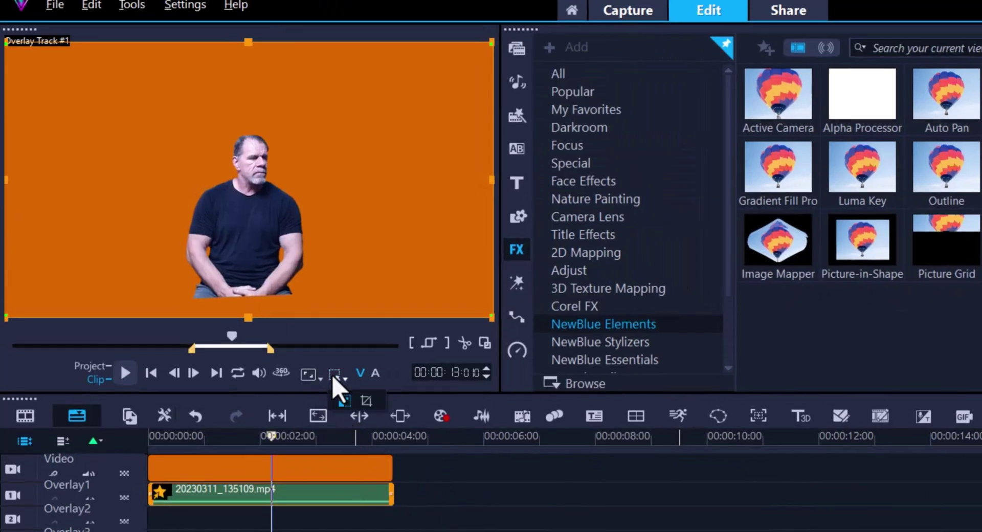
left_click(344, 400)
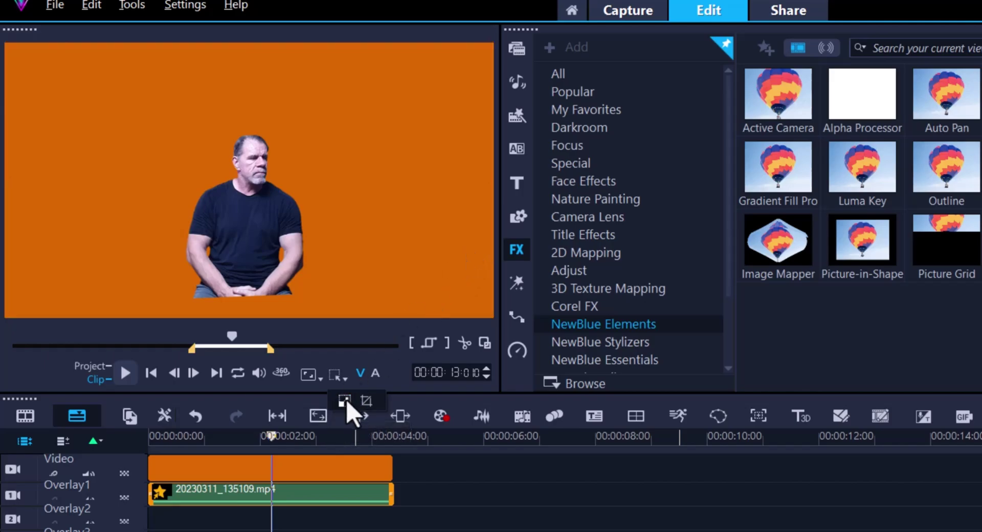
left_click(486, 215)
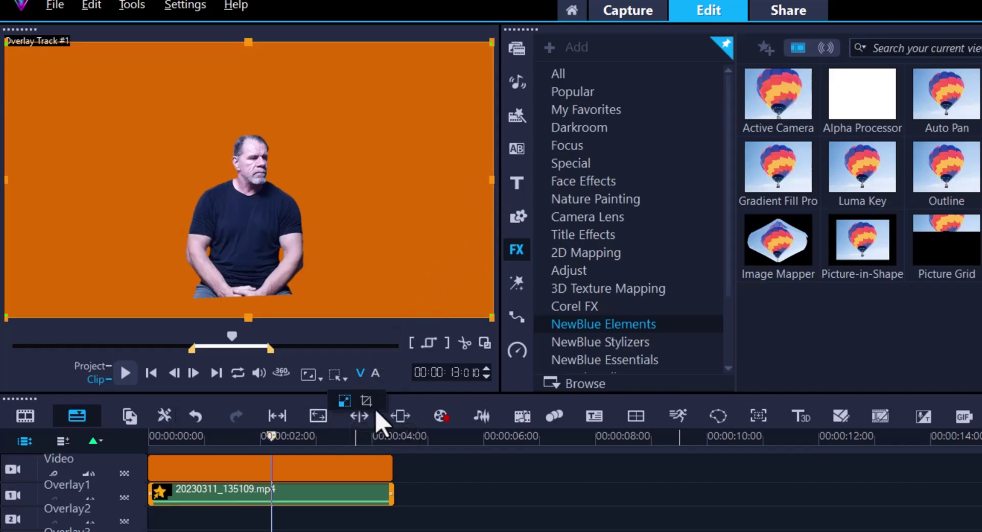
left_click(366, 401)
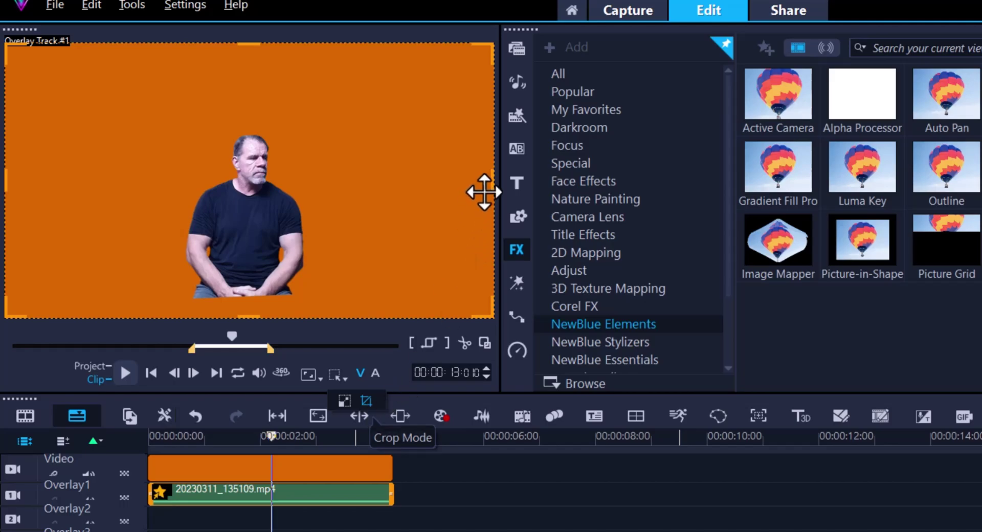
left_click_drag(487, 187, 346, 188)
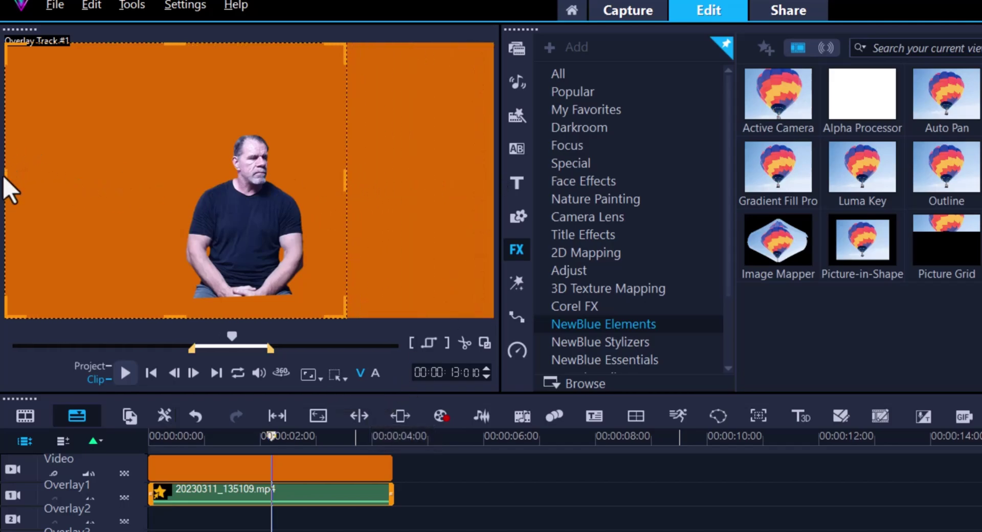
left_click_drag(5, 176, 132, 189)
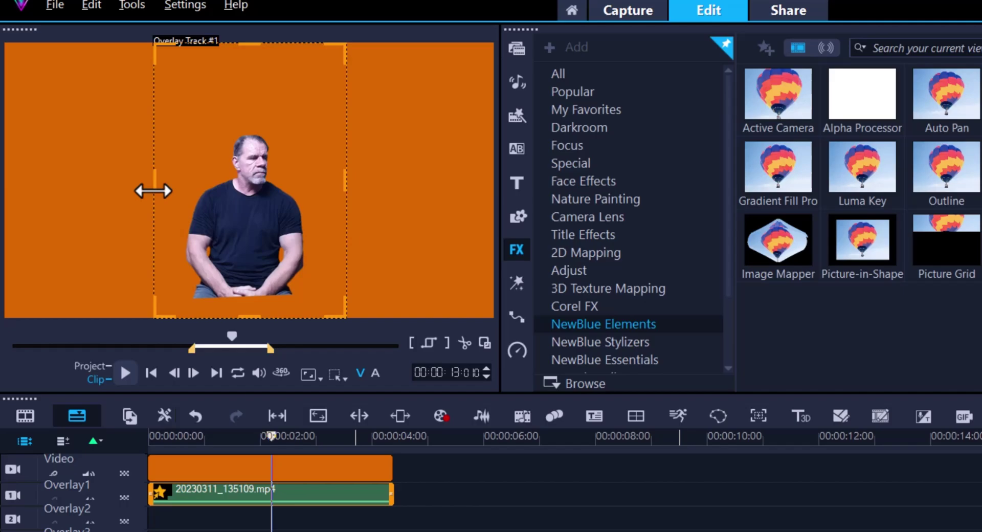
left_click_drag(247, 307, 248, 296)
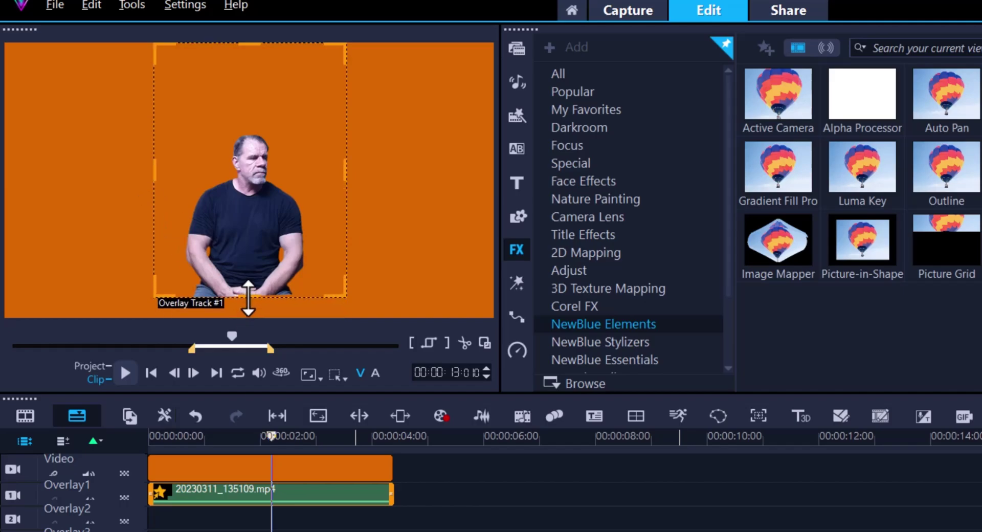
left_click_drag(251, 49, 247, 111)
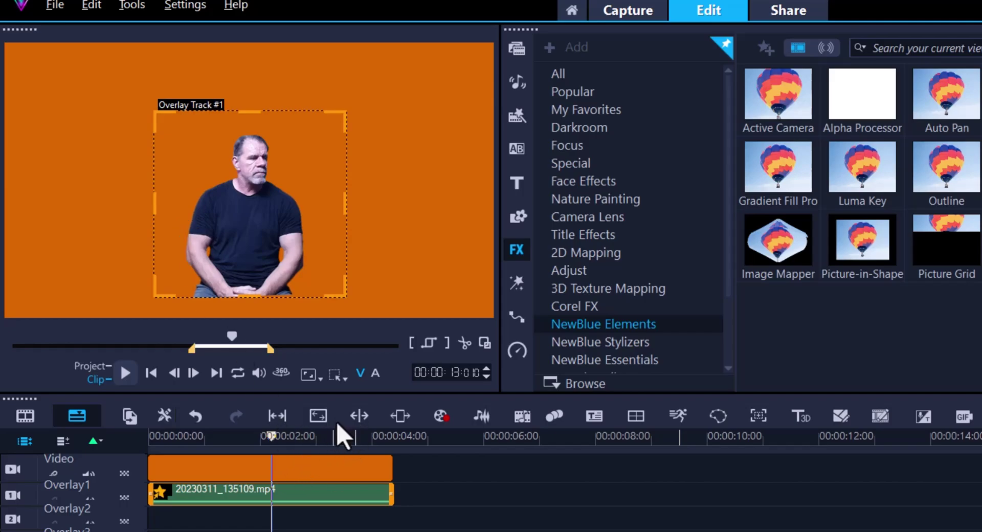
Step: In Scale Mode, pull the bottom-left and top-right handles outward, then shift the subject slightly left
left_click(339, 377)
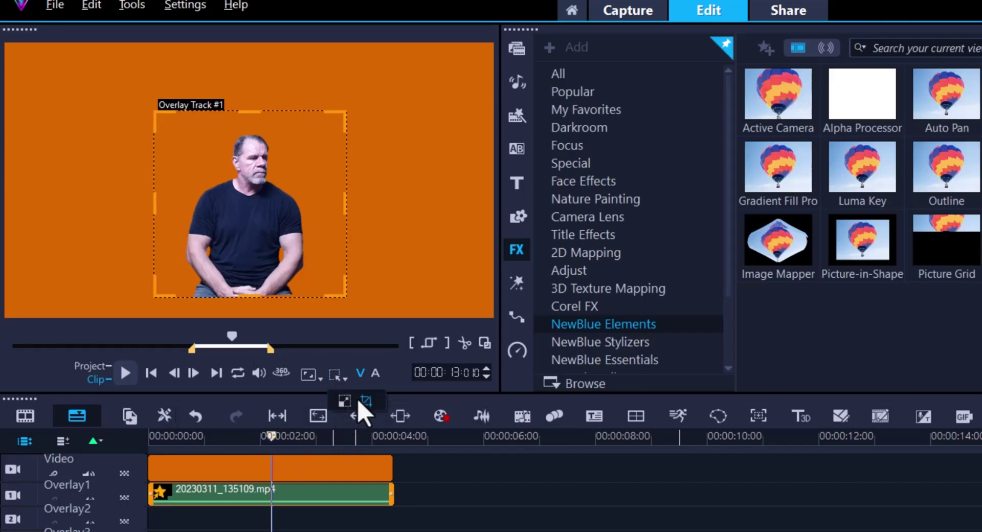
left_click(344, 400)
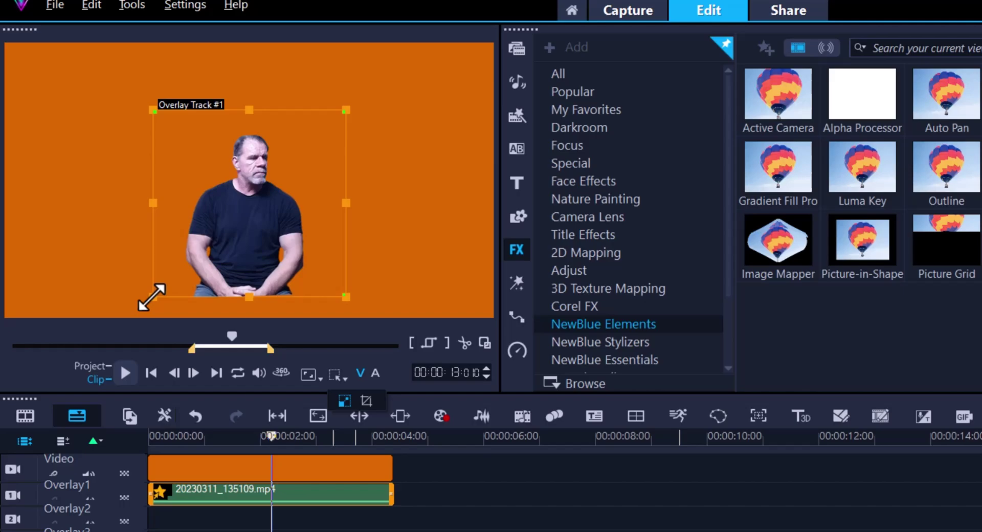
left_click_drag(152, 297, 130, 317)
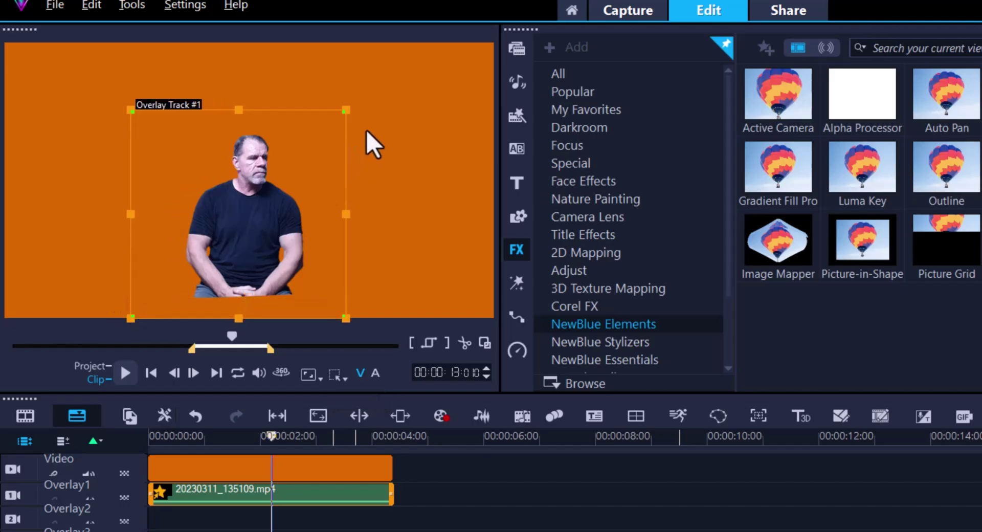
left_click_drag(349, 111, 387, 84)
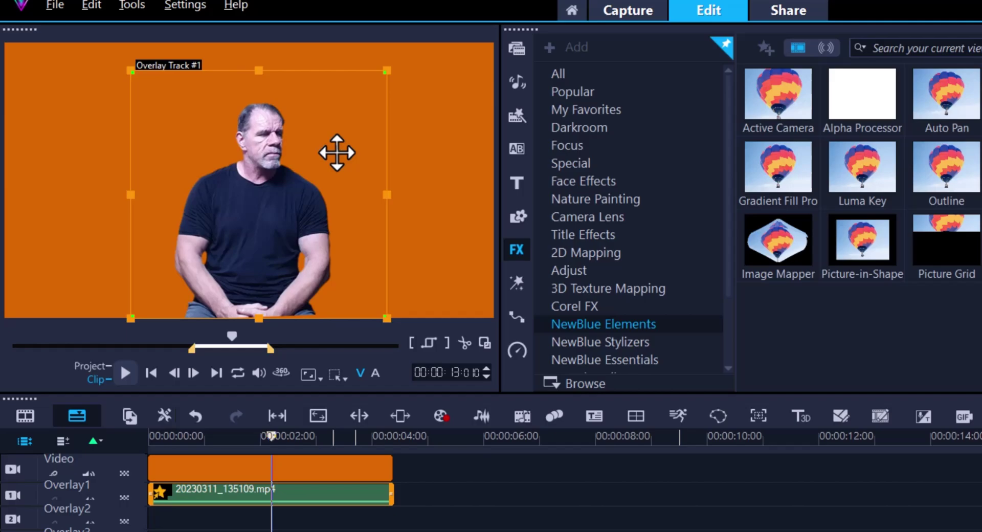
left_click_drag(278, 186, 263, 194)
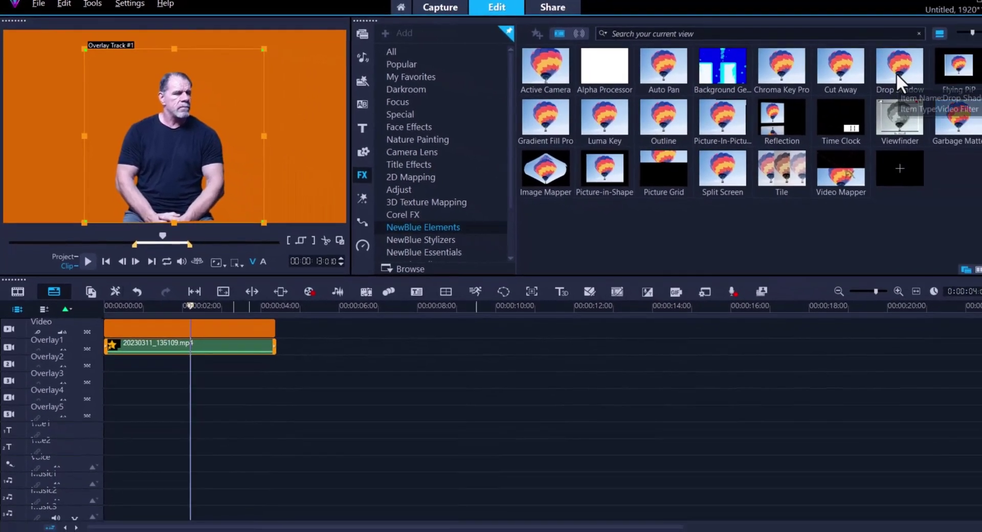
Step: Apply NewBlue Drop Shadow to the overlay clip and raise its Offset to 16.0
left_click_drag(926, 75, 210, 351)
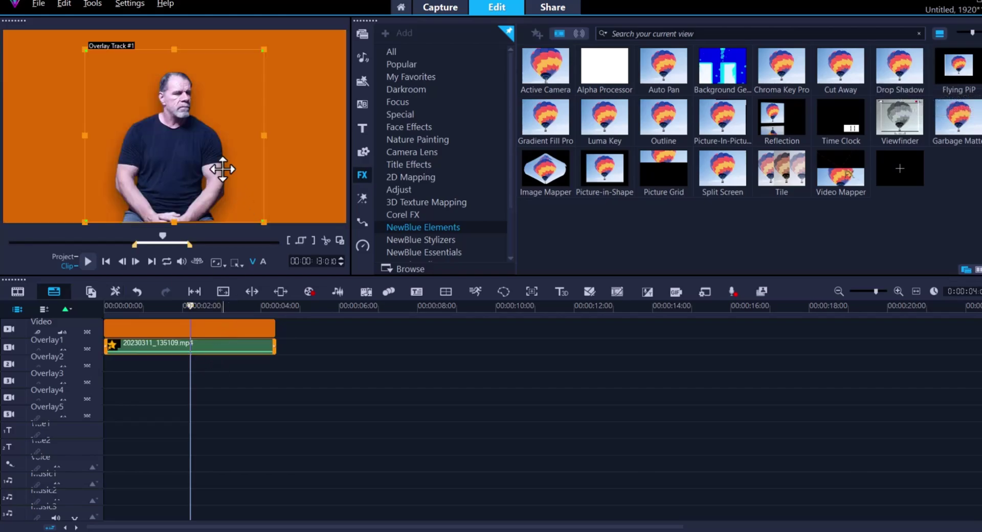
left_click(112, 346)
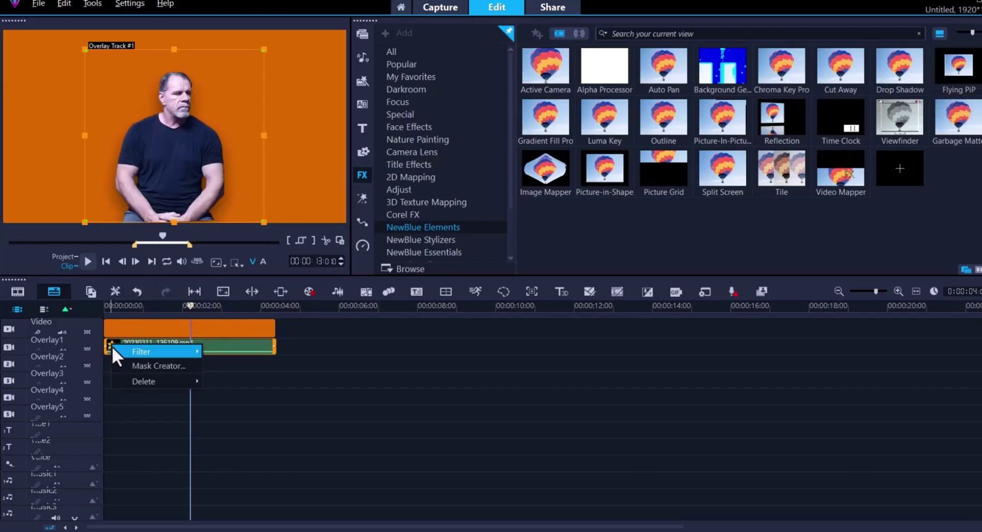
mouse_move(113, 348)
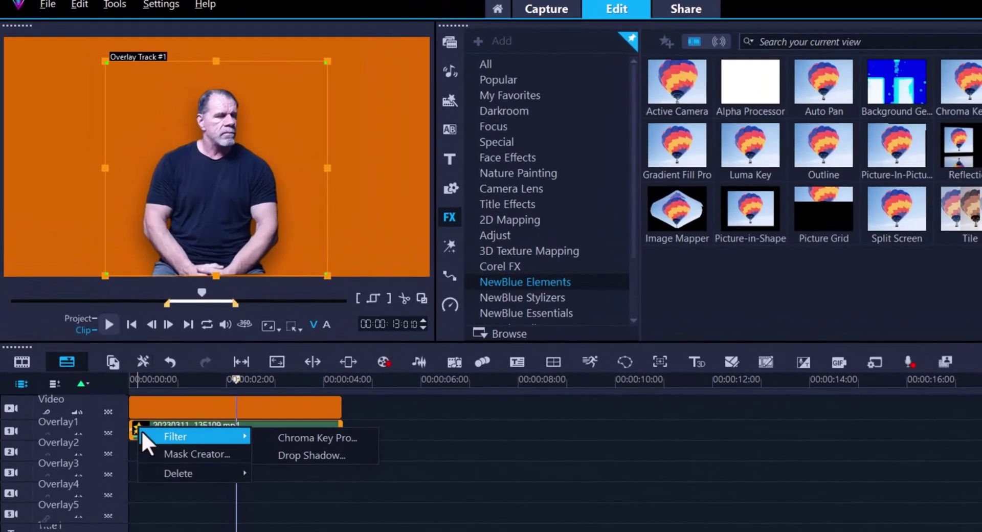
left_click(311, 455)
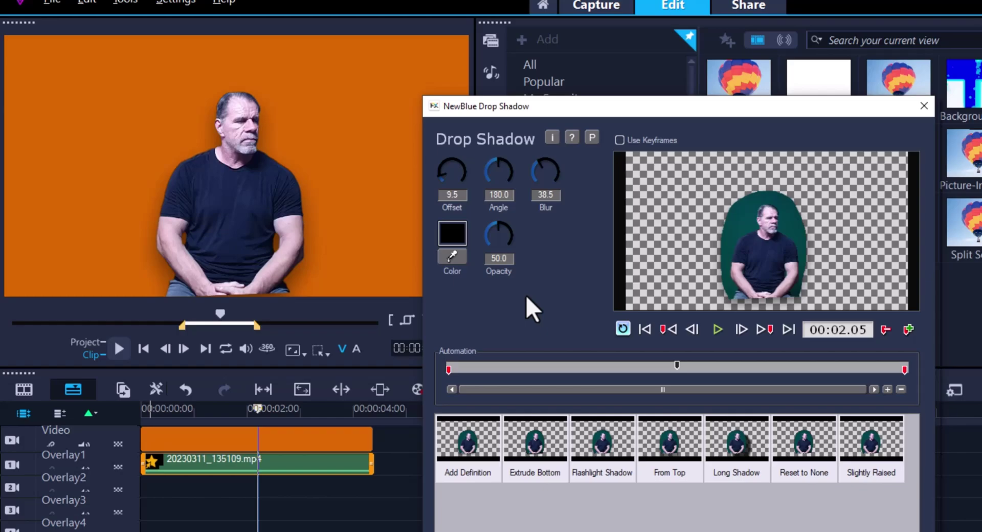
left_click_drag(446, 170, 446, 168)
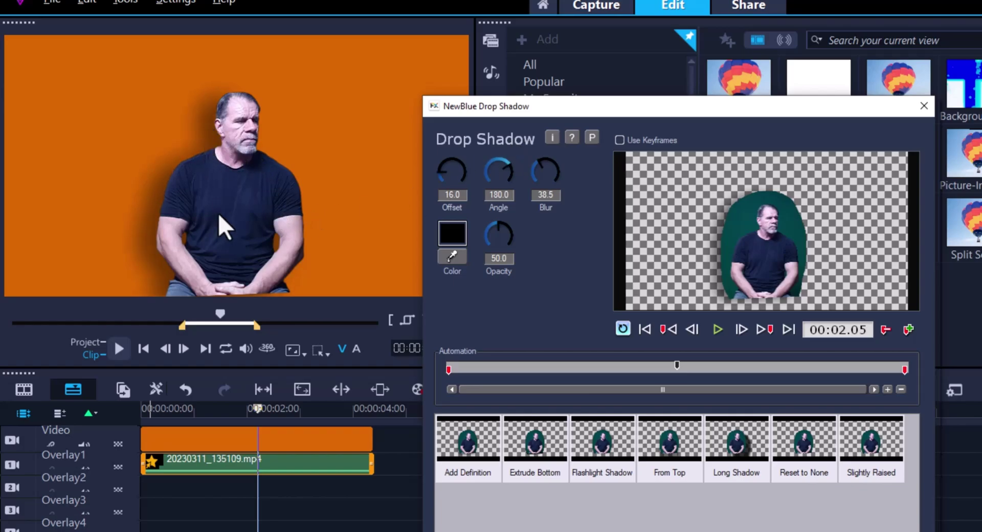
left_click(588, 529)
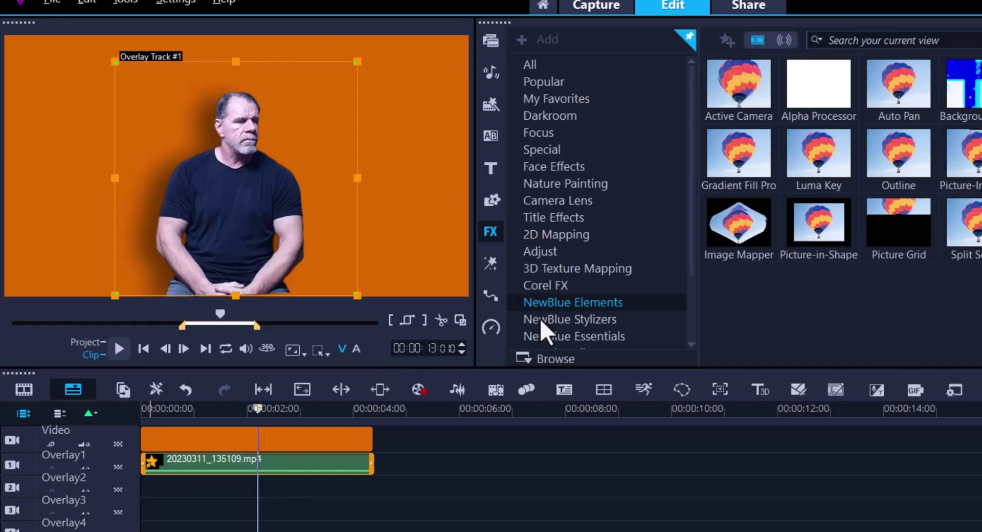
Step: Apply the NewBlue Essentials Dual Booster filter to the overlay clip
left_click(562, 319)
scroll(767, 276, "down", 1)
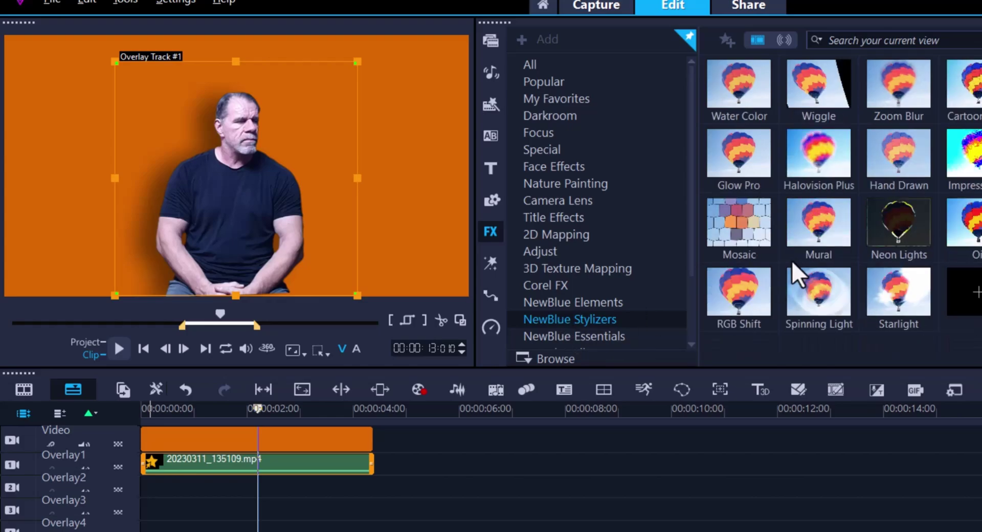
left_click(576, 338)
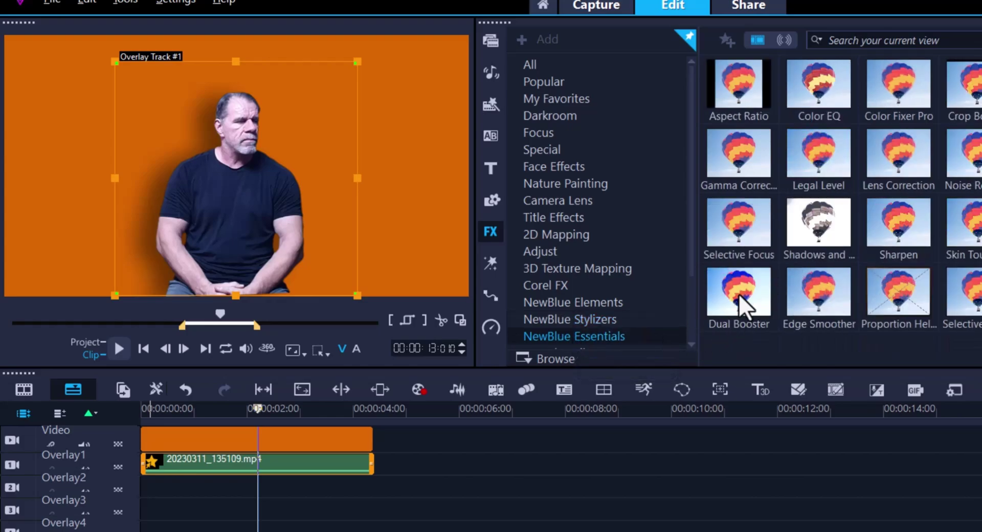
left_click_drag(741, 304, 301, 469)
Step: Lower the Dual Booster Light Brightness to 9.0
right_click(152, 465)
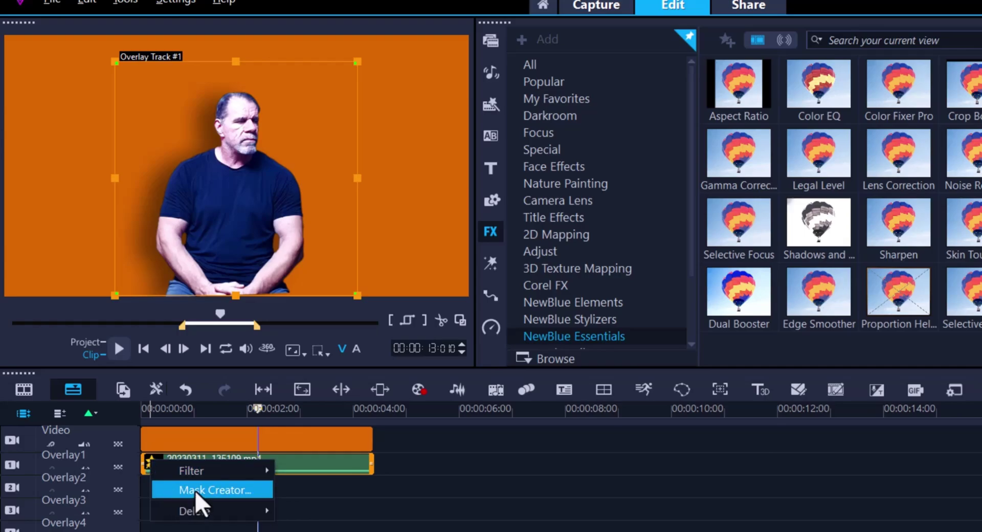
mouse_move(199, 471)
left_click(323, 511)
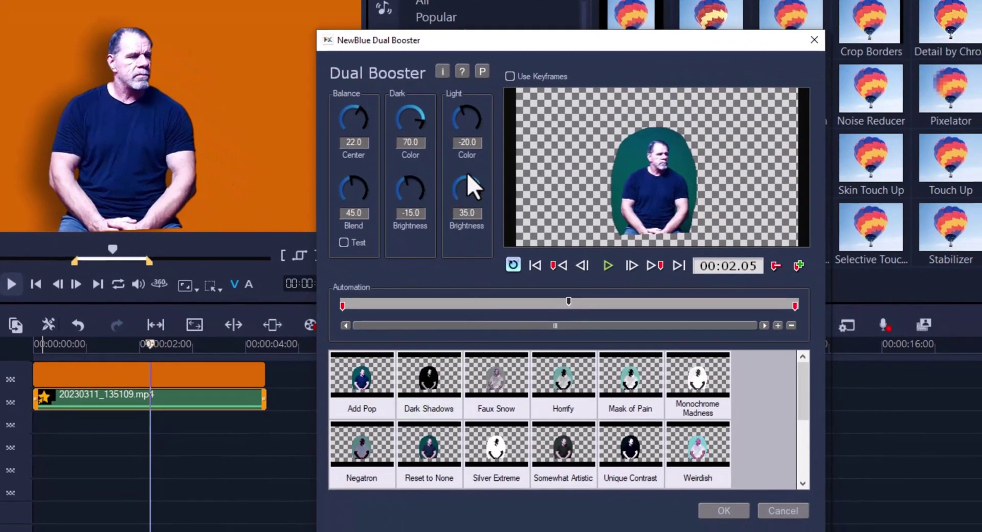
left_click(465, 213)
type("9")
key("Return")
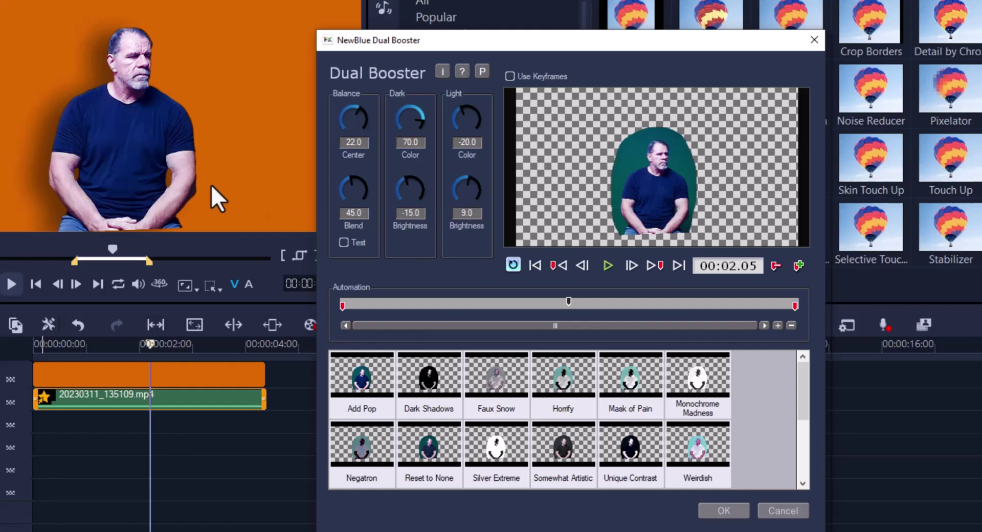
left_click(725, 511)
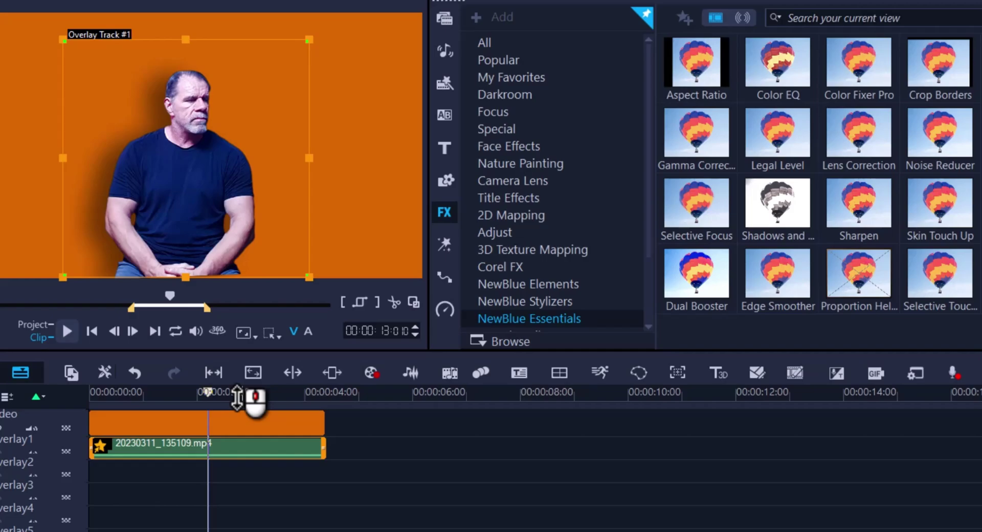